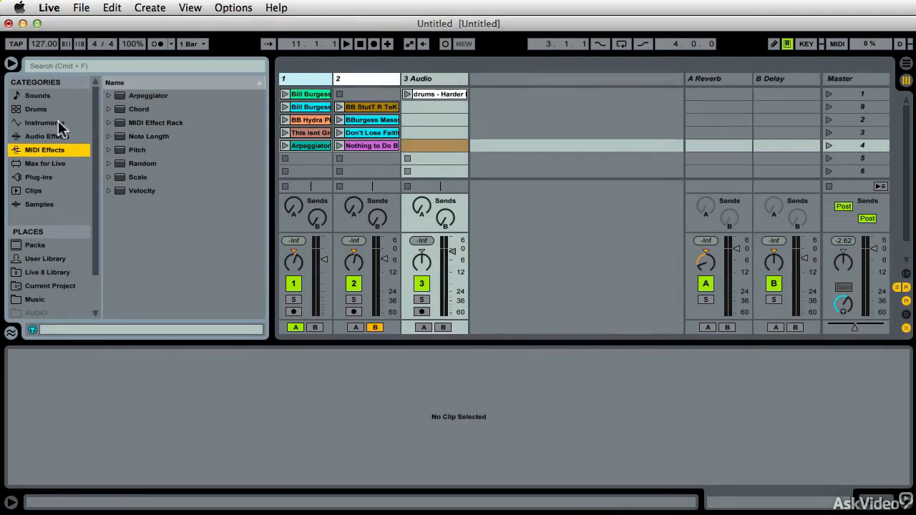
Step: Insert a MIDI track beside the audio track, and play and stop the drums clip on track 3
right_click(490, 80)
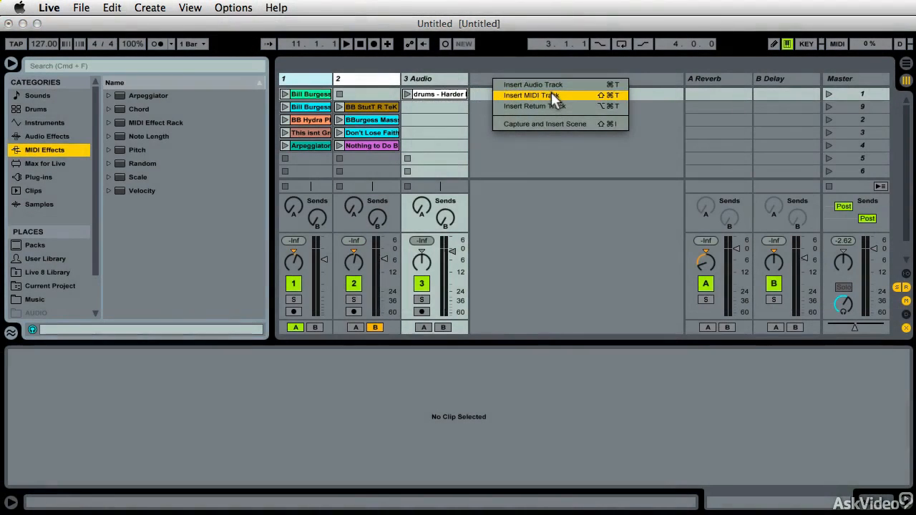
click(552, 92)
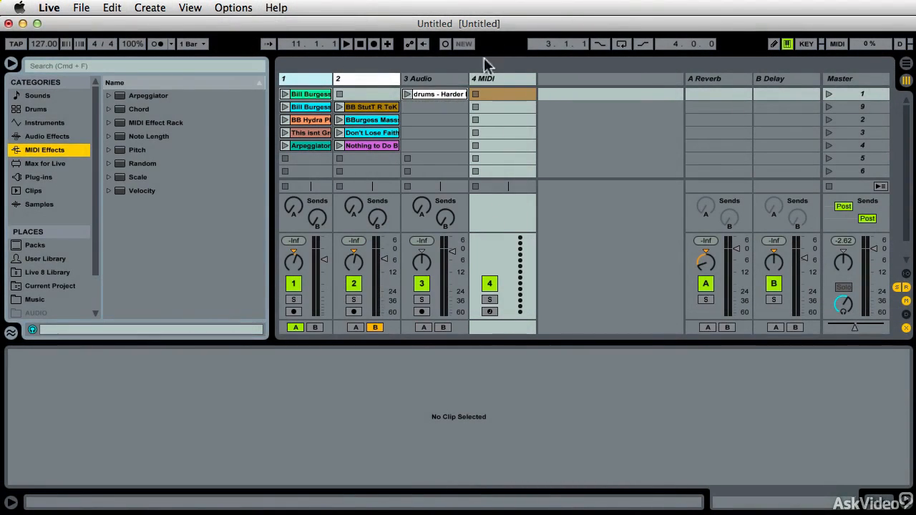
click(406, 94)
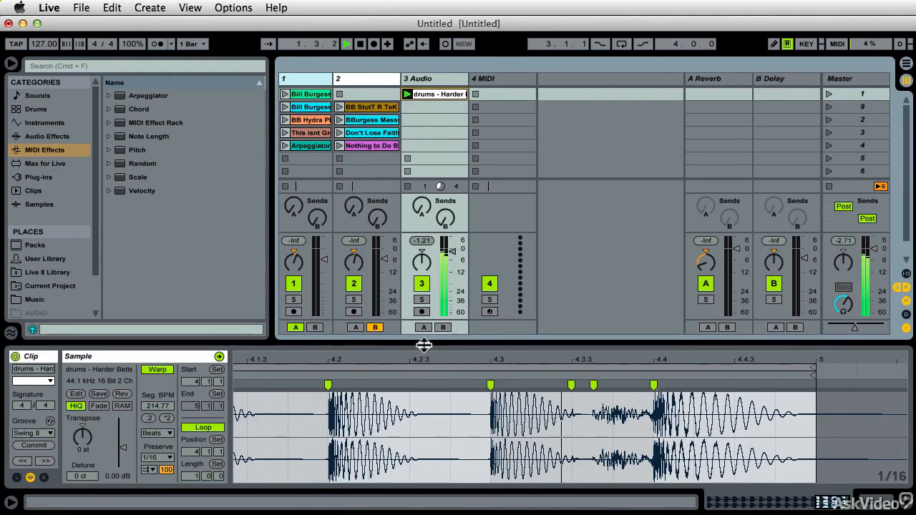
click(407, 158)
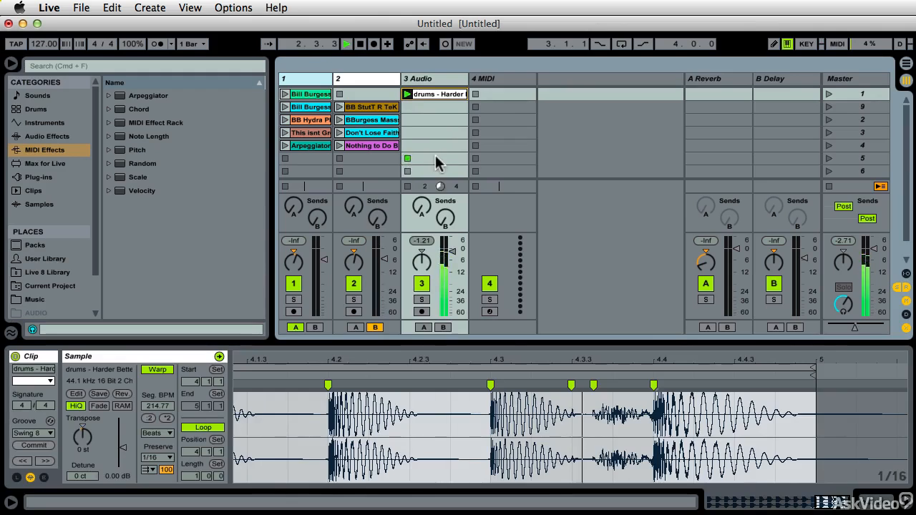
Step: Insert an empty MIDI clip in the first slot of the MIDI track
click(493, 96)
right_click(492, 95)
click(527, 126)
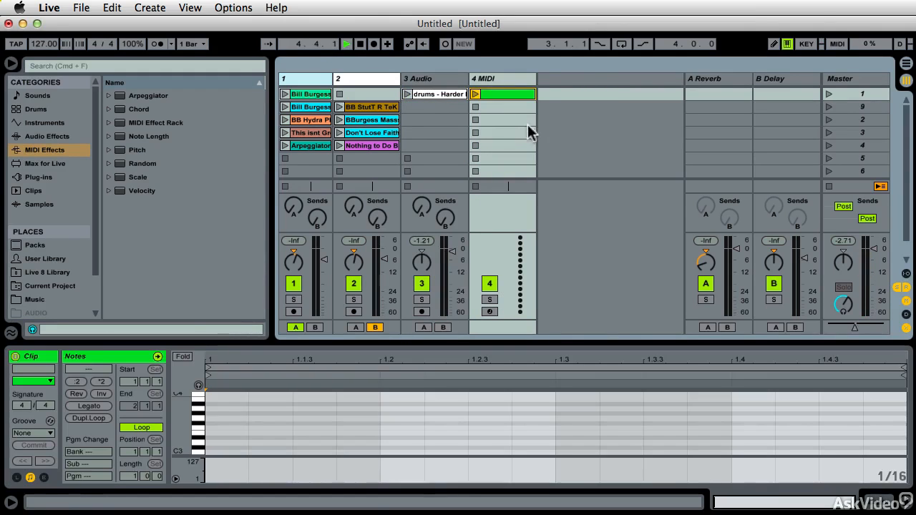
Step: Add four sixteenth notes to the clip: D3 at 1.1.1, G3 at 1.1.3, F#3 at 1.2.1 and C#3 at 1.2.4
double_click(213, 441)
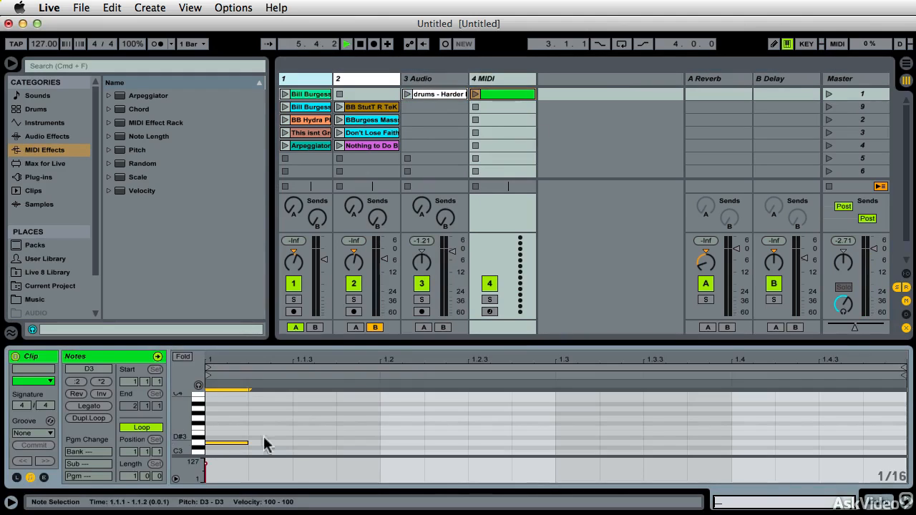
click(327, 419)
double_click(329, 419)
click(423, 425)
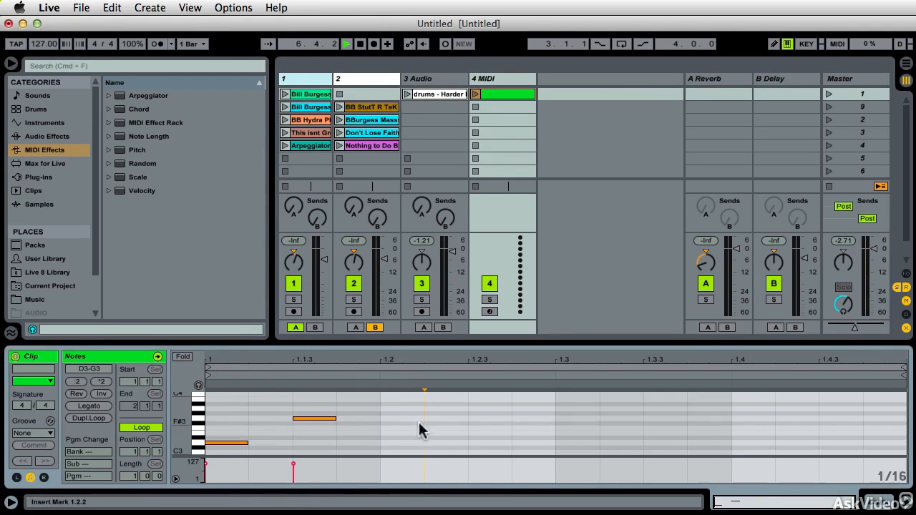
double_click(421, 424)
click(525, 450)
double_click(524, 448)
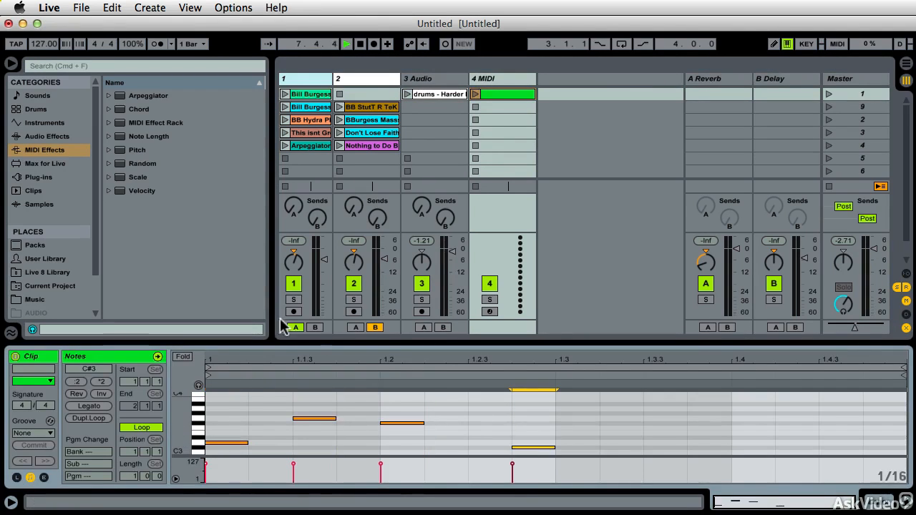
Step: Launch the MIDI clip and load Impulse's Blue Thunder Kit.adg onto track 4
click(477, 95)
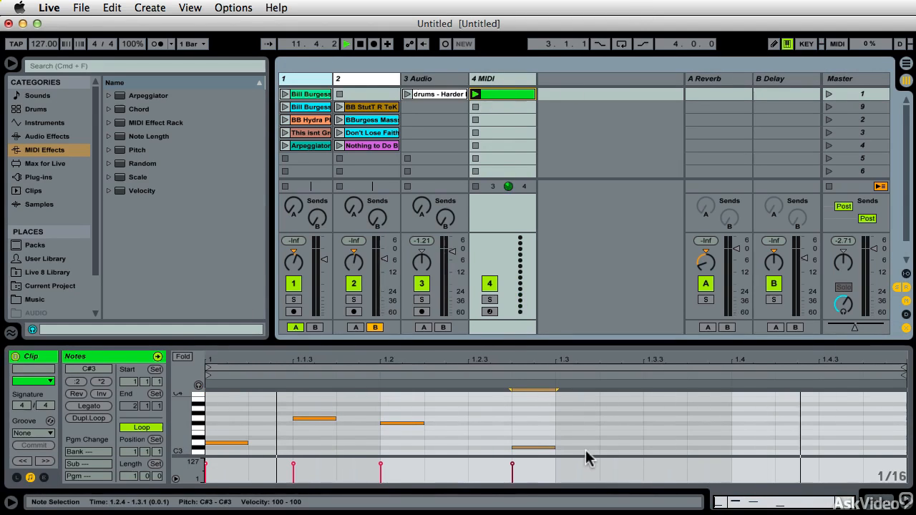
click(49, 125)
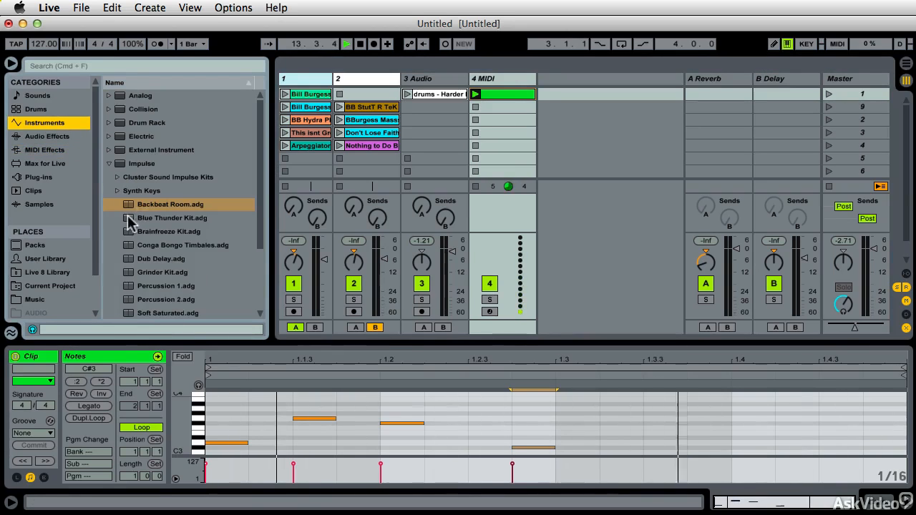
drag(129, 219, 508, 96)
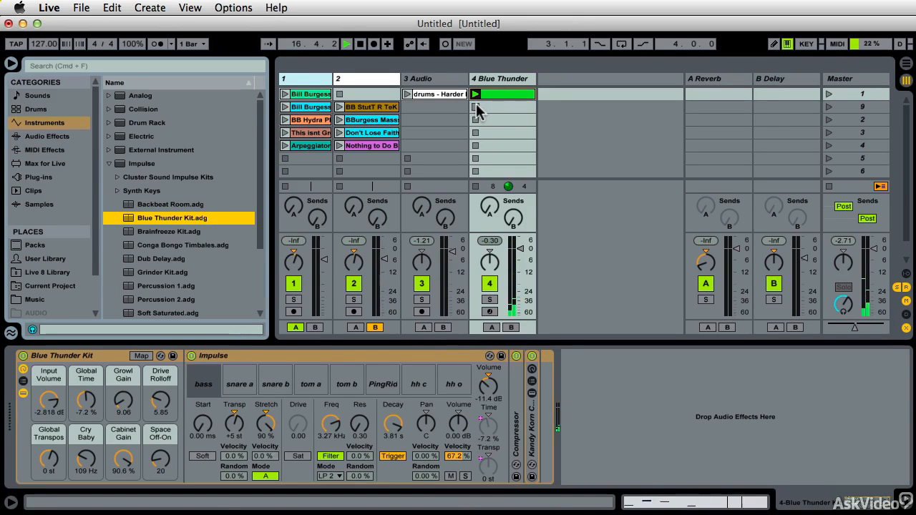
Step: Add clip notes for hh c and snare b at 1.4.1, and for PingRide and snare a at 1.3.3
click(499, 92)
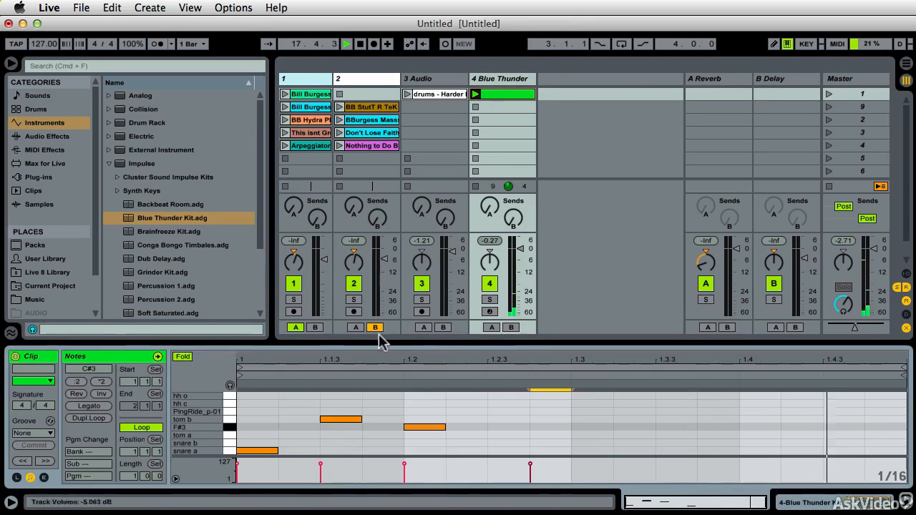
double_click(779, 403)
double_click(660, 412)
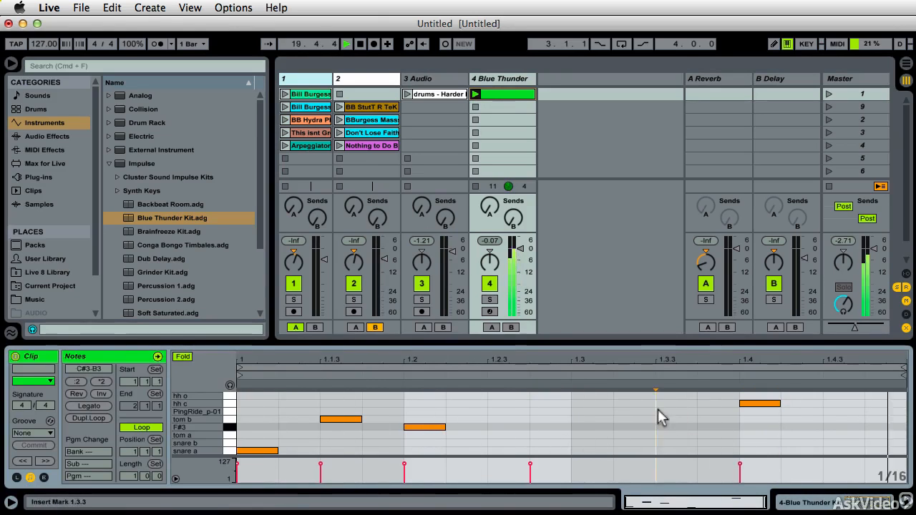
double_click(659, 451)
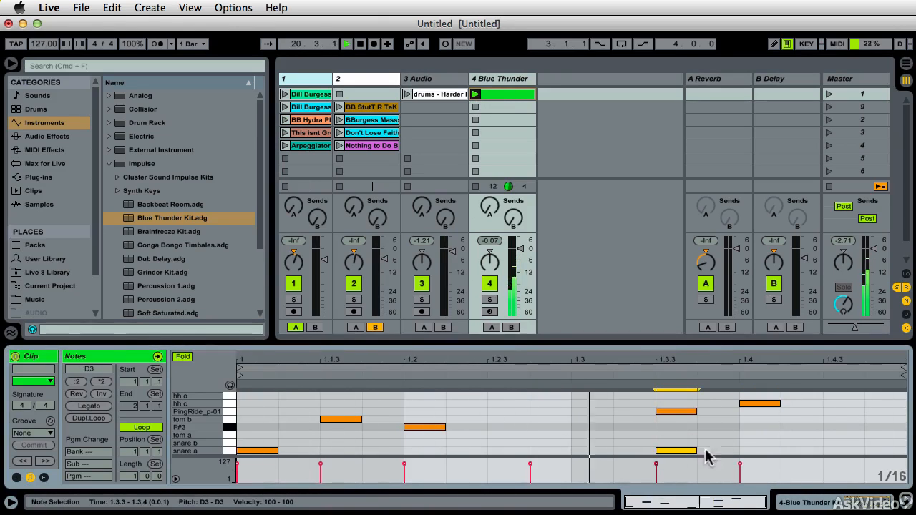
double_click(763, 443)
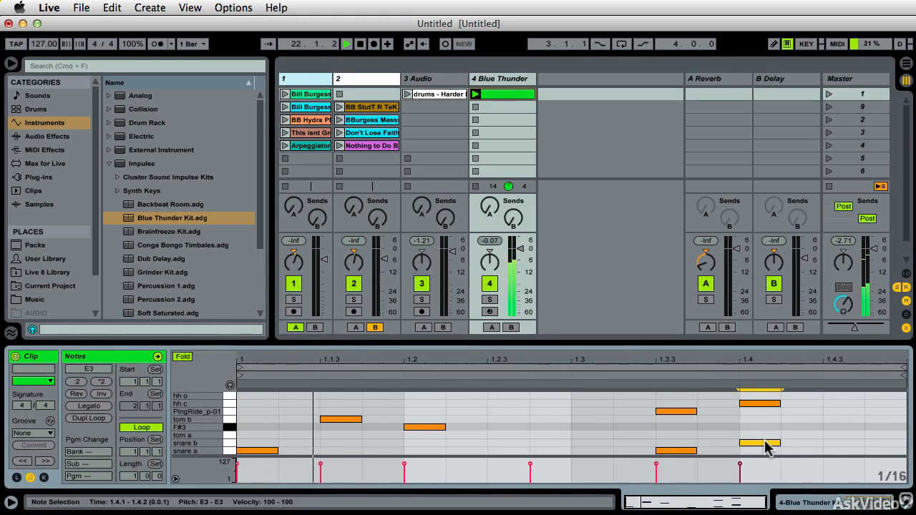
Step: Stop the playing MIDI clip and cut the Blue Thunder track from the set
click(475, 108)
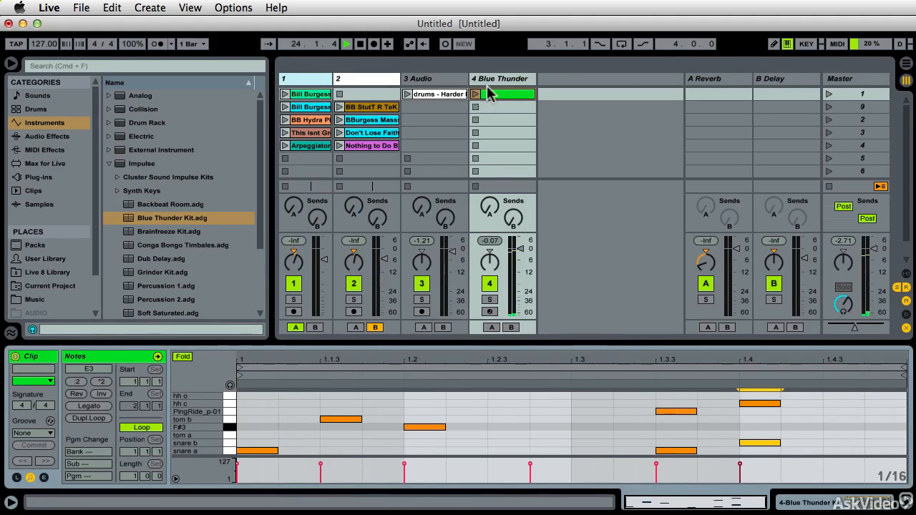
click(494, 83)
right_click(494, 81)
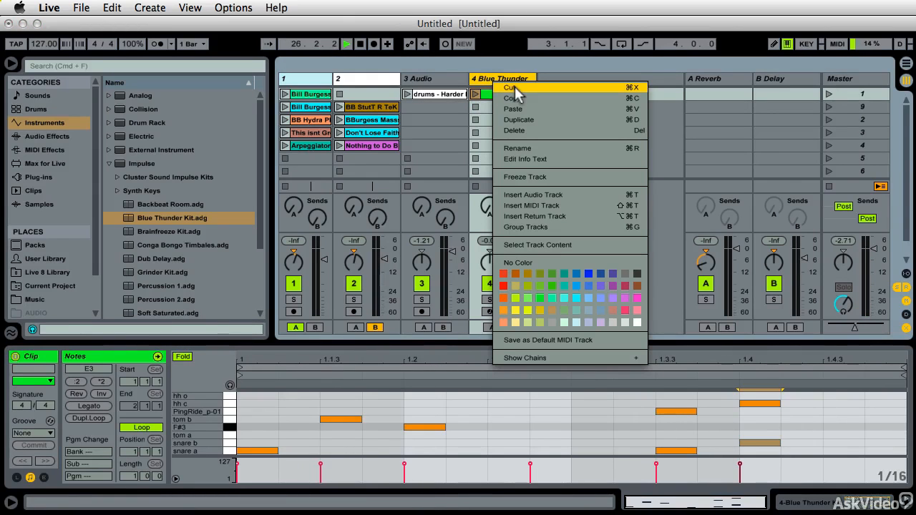
click(514, 87)
Step: Show the MIDI effects in the browser and review the MIDI port settings in Preferences
click(51, 149)
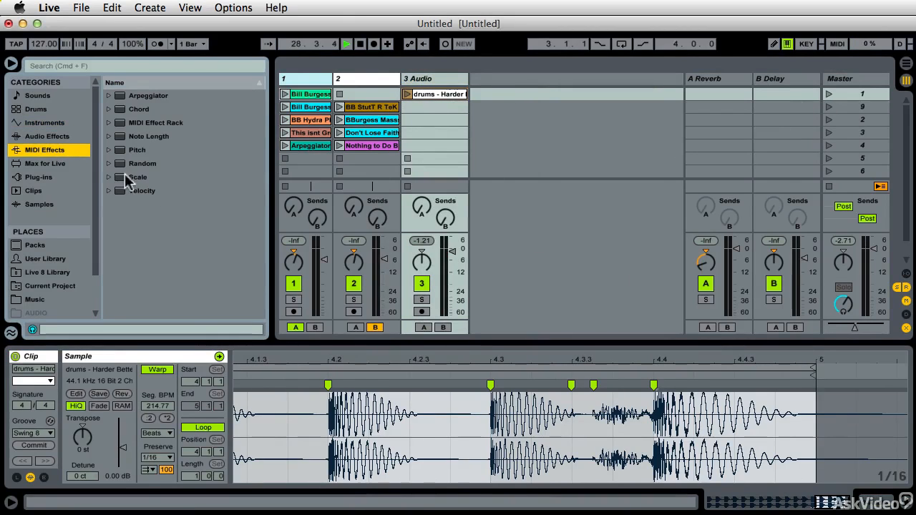
click(50, 8)
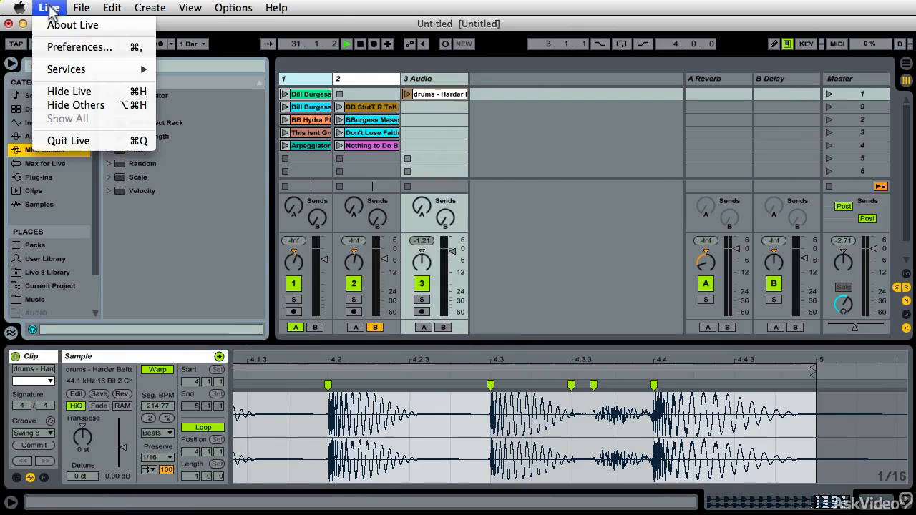
click(62, 45)
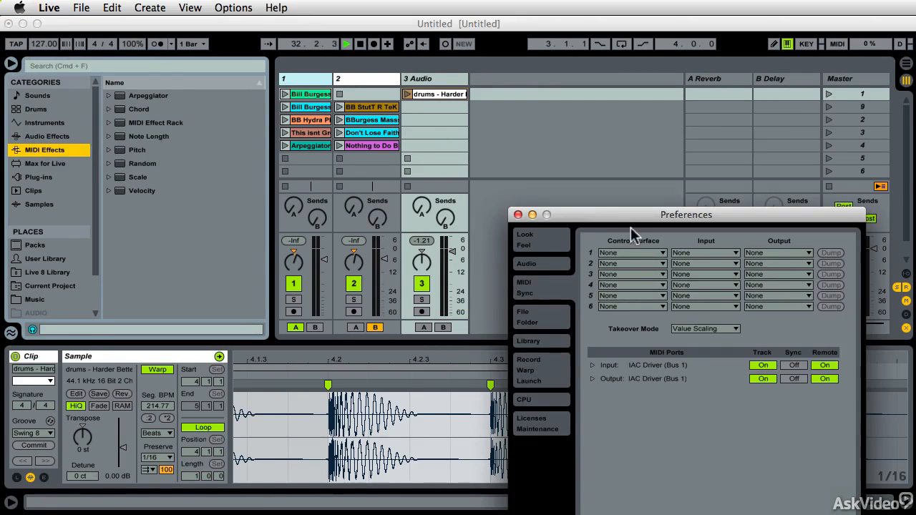
drag(619, 212, 493, 37)
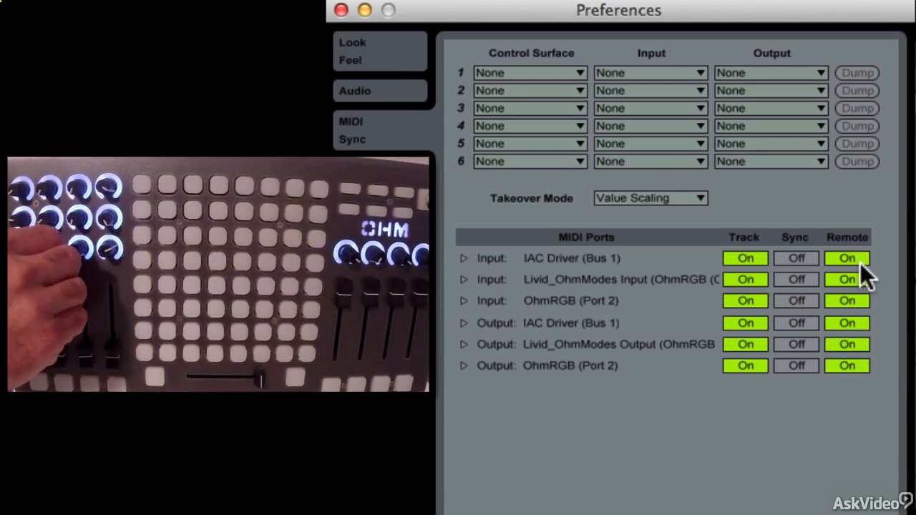
click(341, 10)
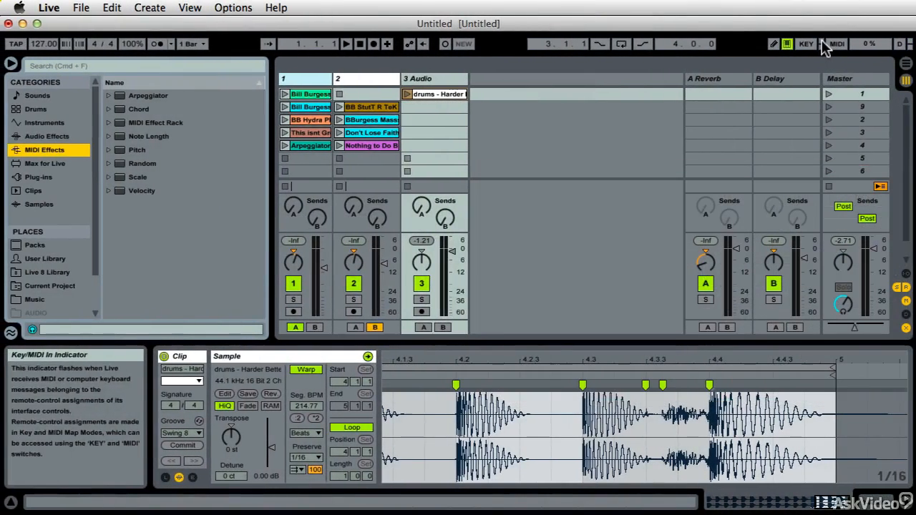
Step: Set control surface 1 to Livid OhmModes in the MIDI Sync preferences
click(47, 7)
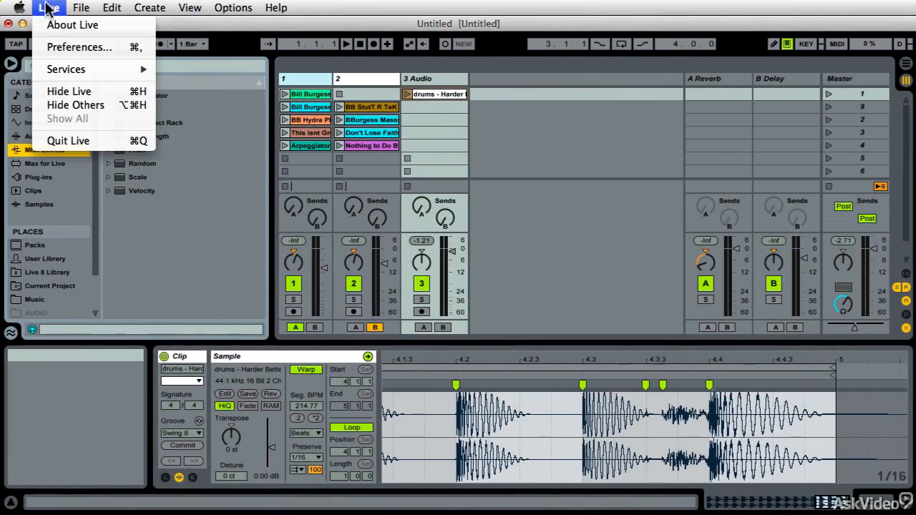
click(69, 47)
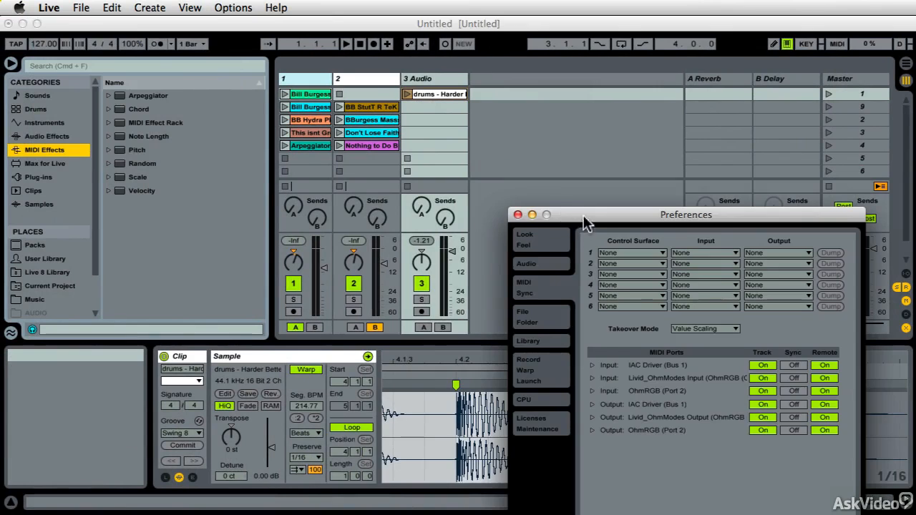
drag(584, 214, 427, 5)
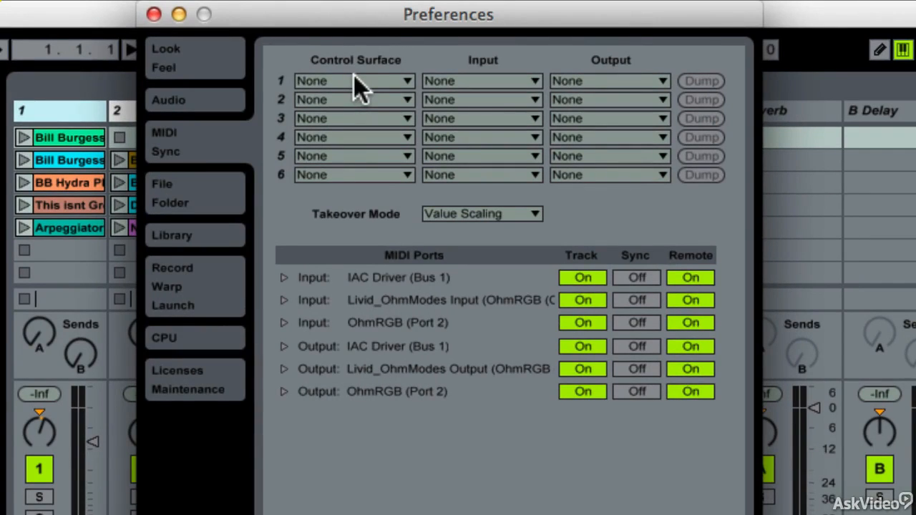
click(398, 78)
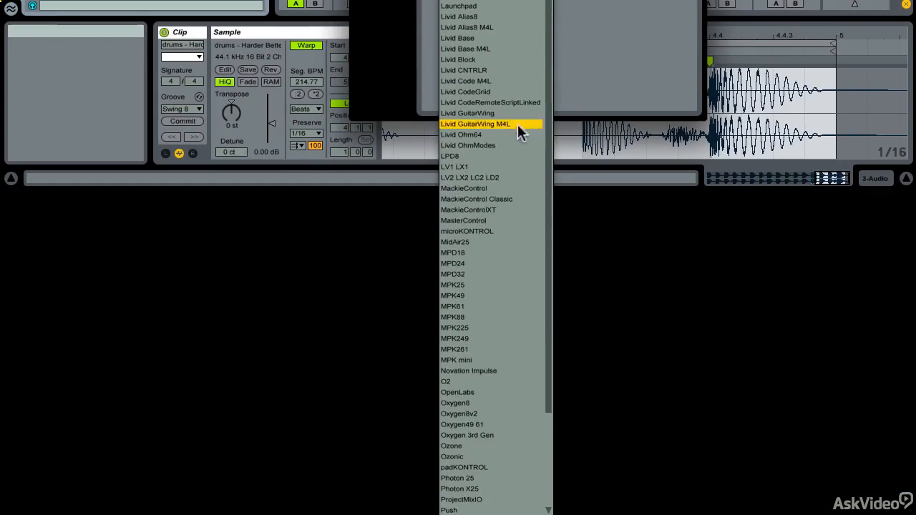
scroll(503, 142, down, 5)
scroll(503, 142, down, 1)
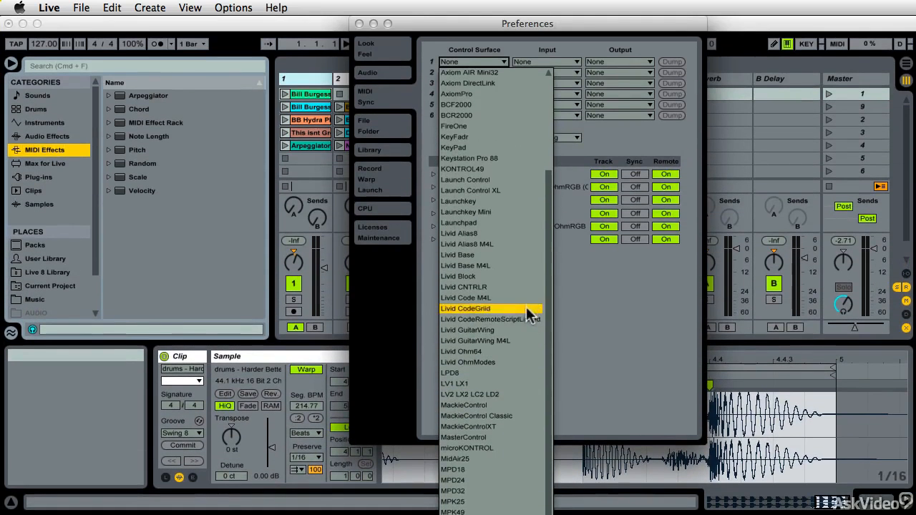
scroll(529, 315, up, 5)
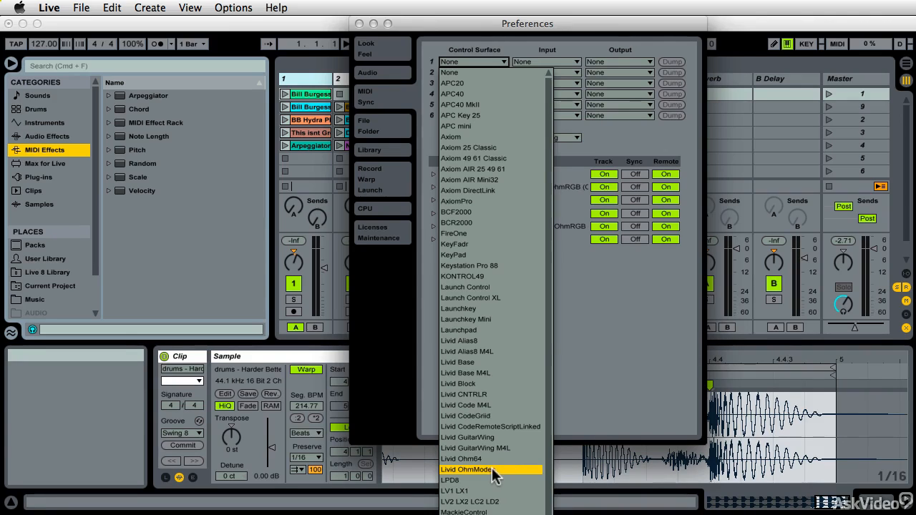
click(494, 469)
Step: Assign OhmRGB (Controls) as both input and output of control surface 1 and close Preferences
drag(458, 24, 455, 188)
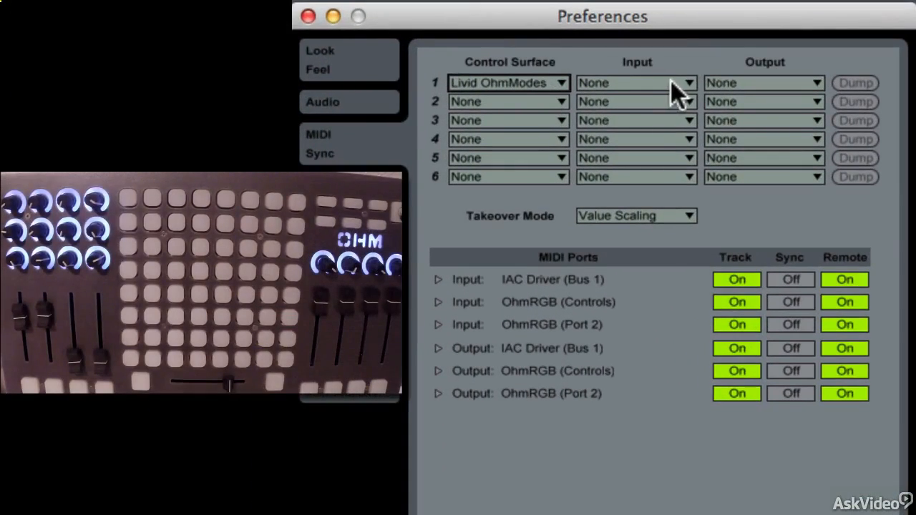
click(683, 83)
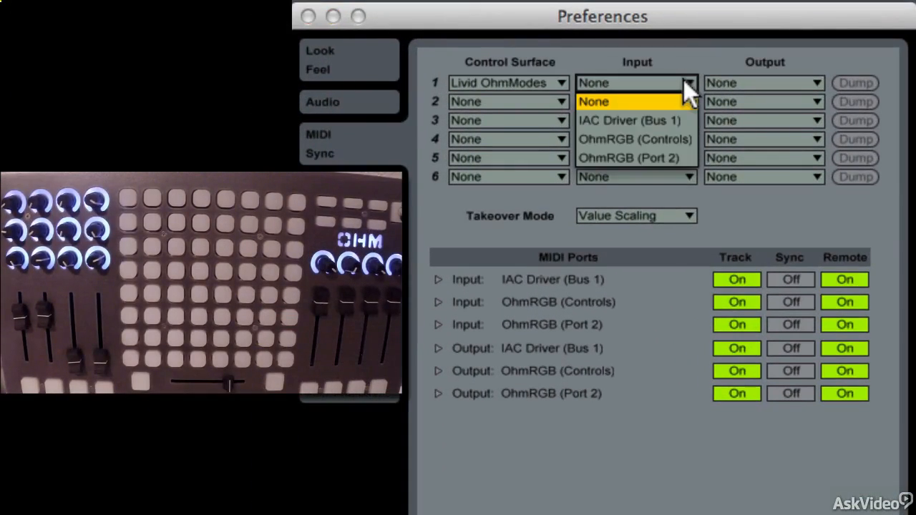
click(684, 139)
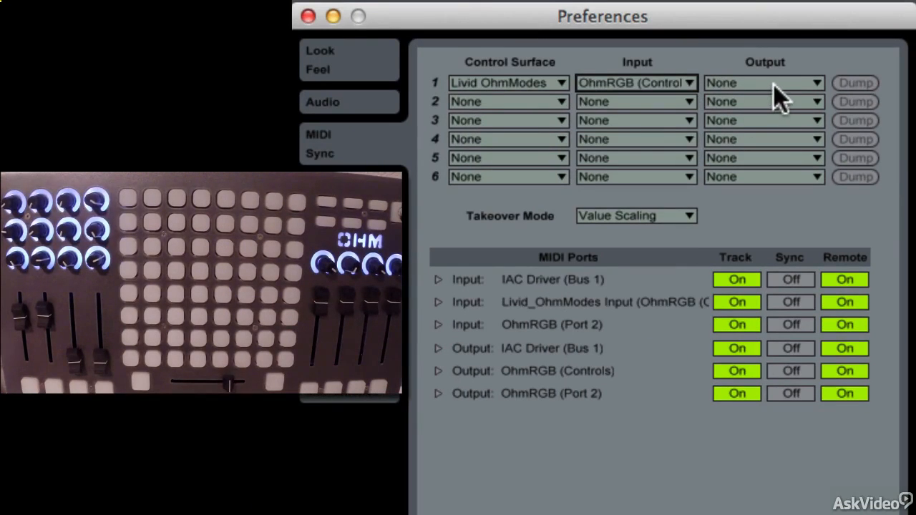
click(801, 77)
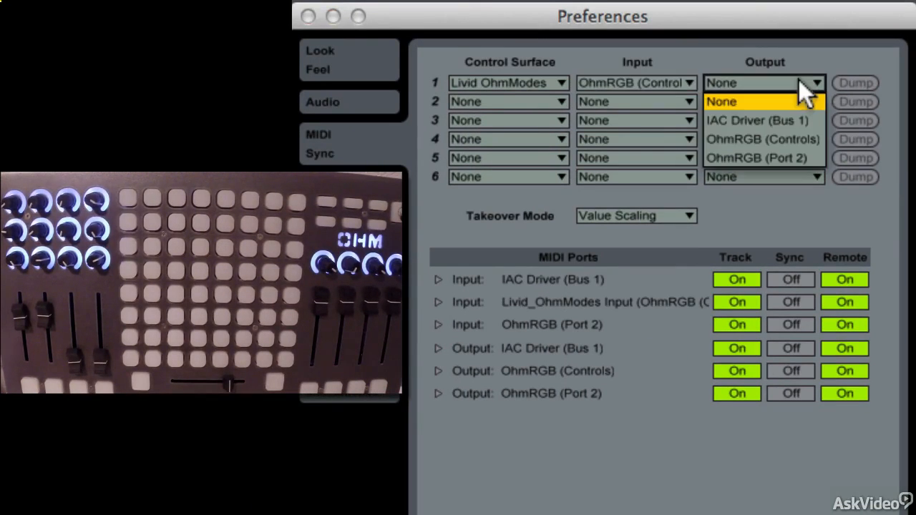
click(809, 139)
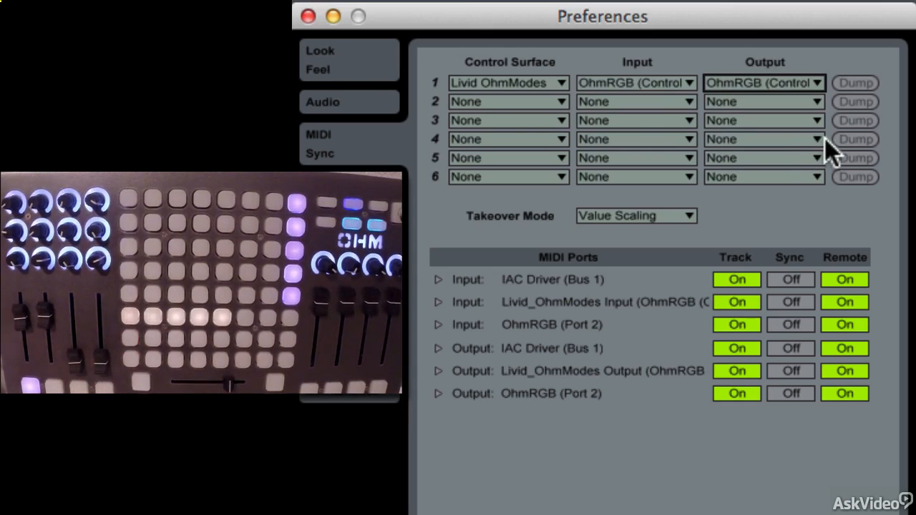
click(308, 16)
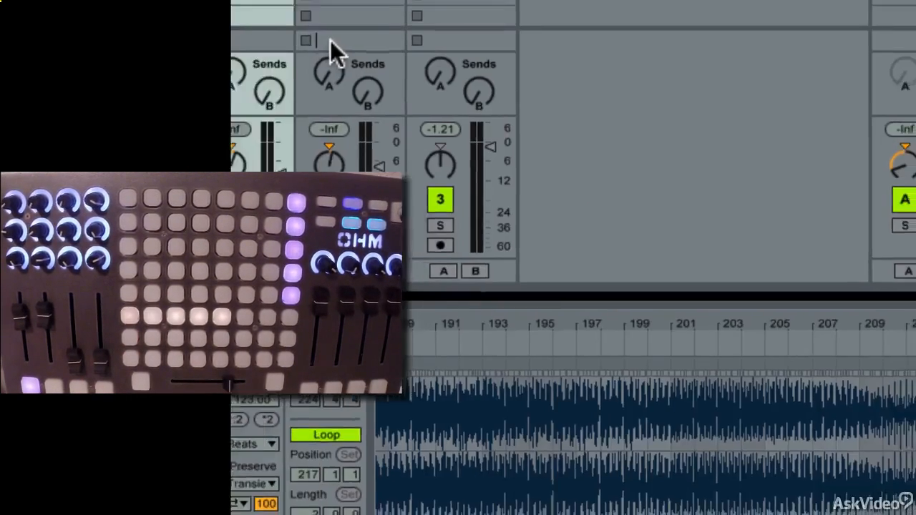